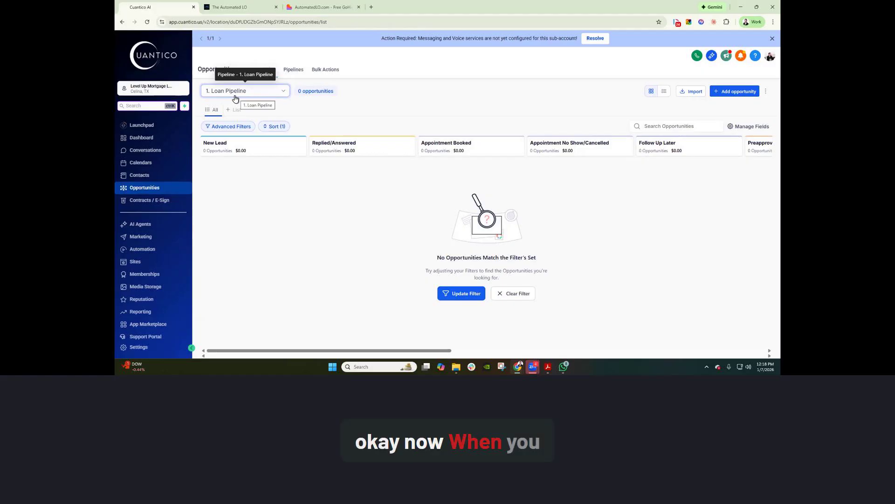
# Start a new opportunity and create the borrower as a new primary contact from their name.
pyautogui.click(735, 91)
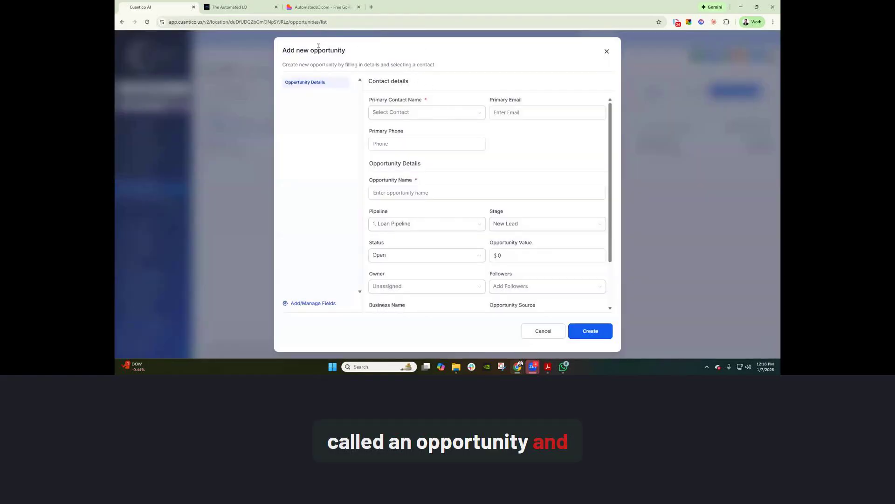
pyautogui.click(413, 114)
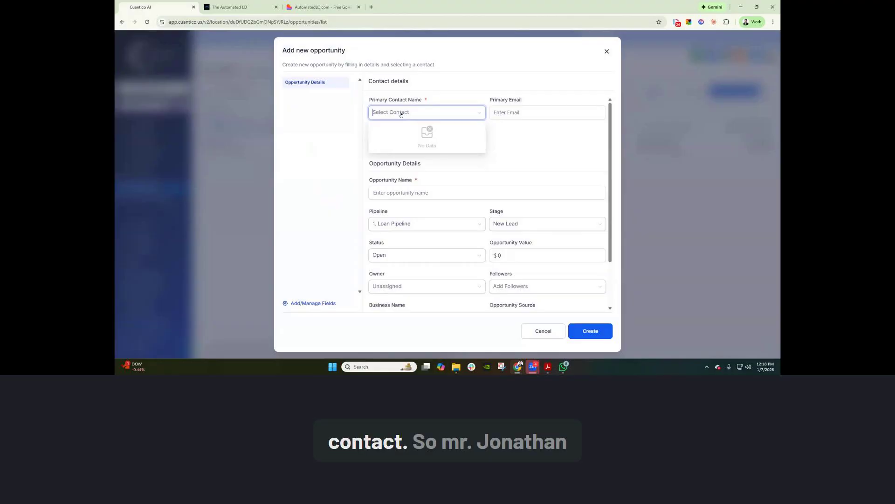
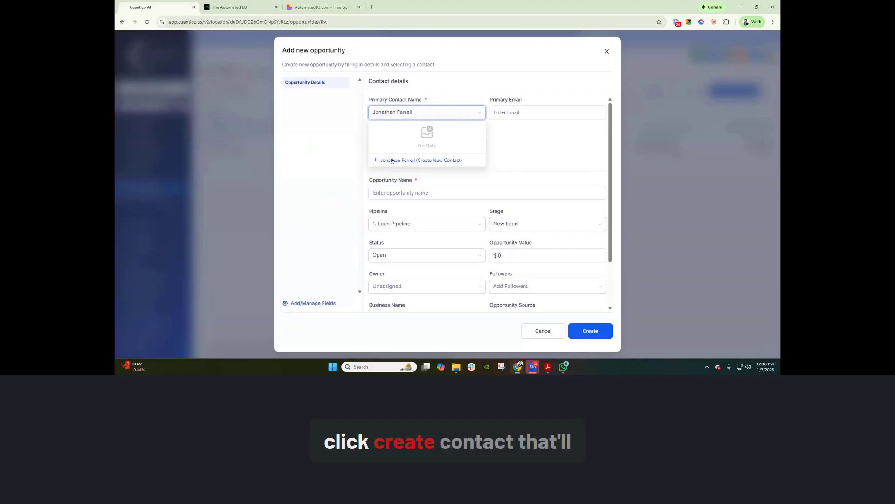
pyautogui.click(390, 161)
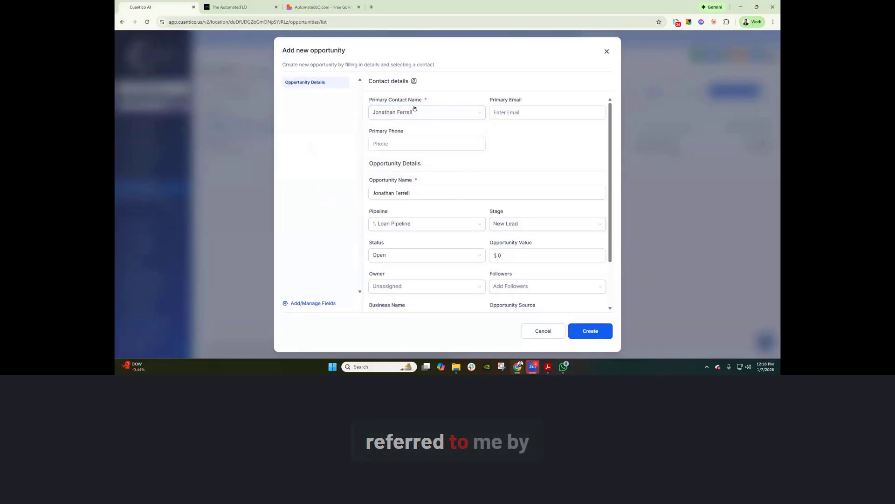
# Leave Owner empty and enter the referring partner's name as the Opportunity Source.
pyautogui.click(395, 290)
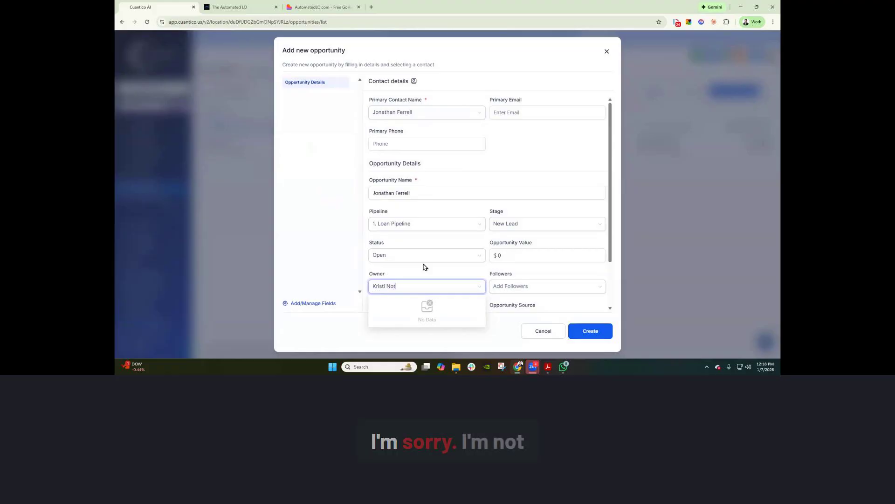
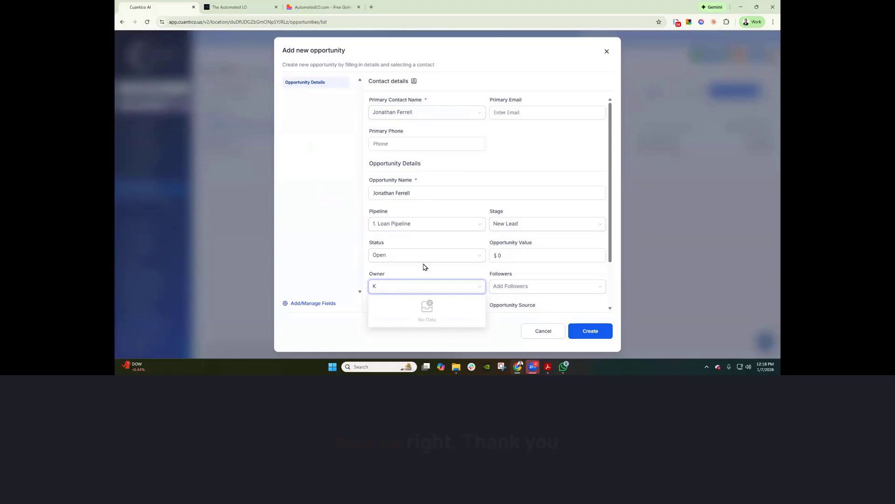
pyautogui.scroll(-1, 556, 219)
pyautogui.click(544, 249)
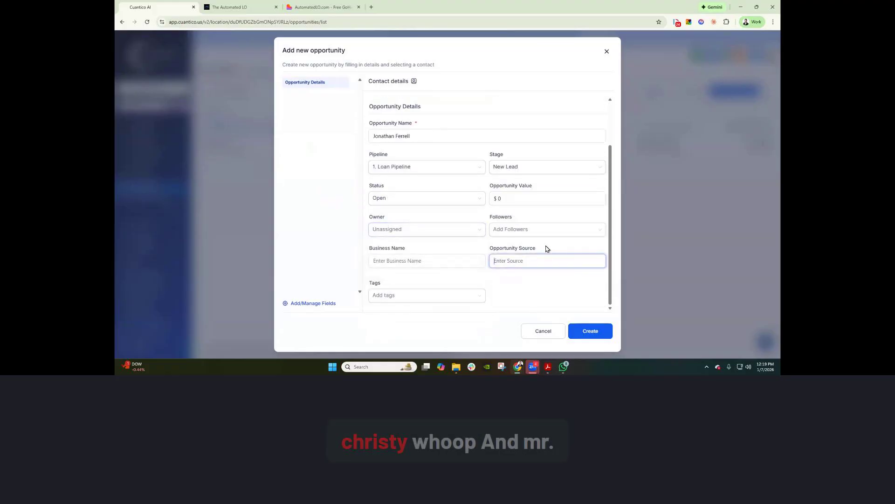
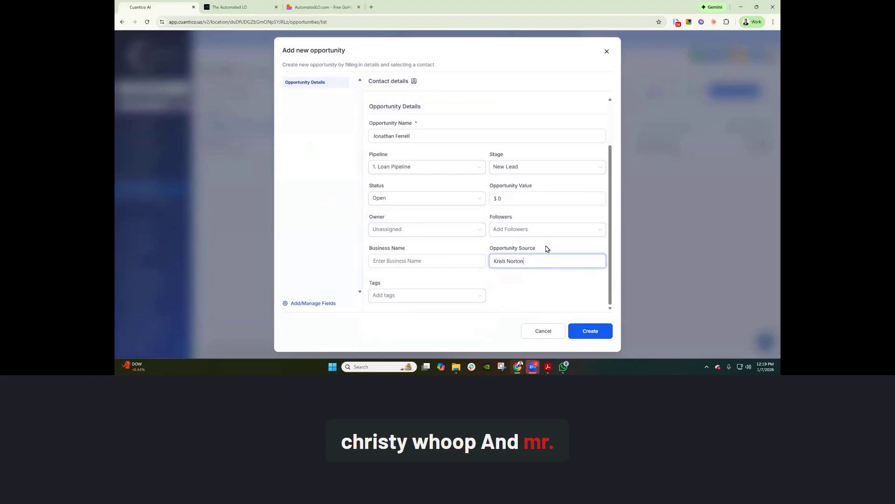
# Set the opportunity value to 1500000 and create the opportunity.
pyautogui.click(543, 197)
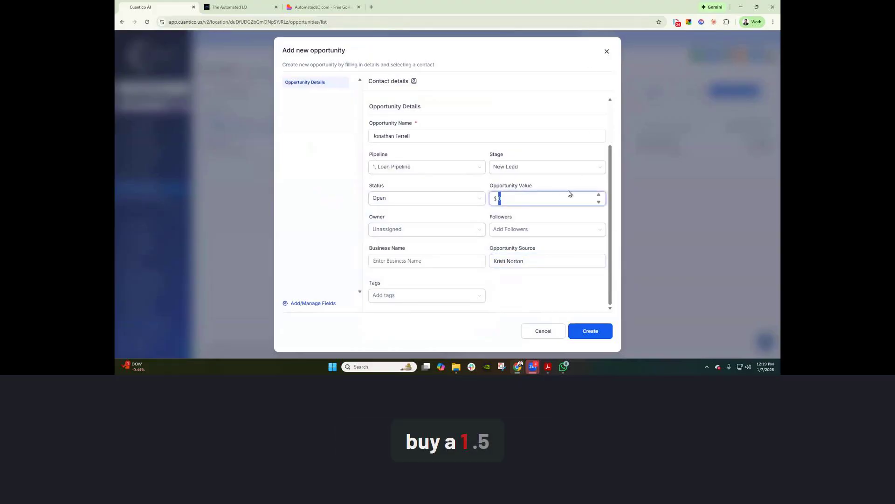
pyautogui.write('1500000')
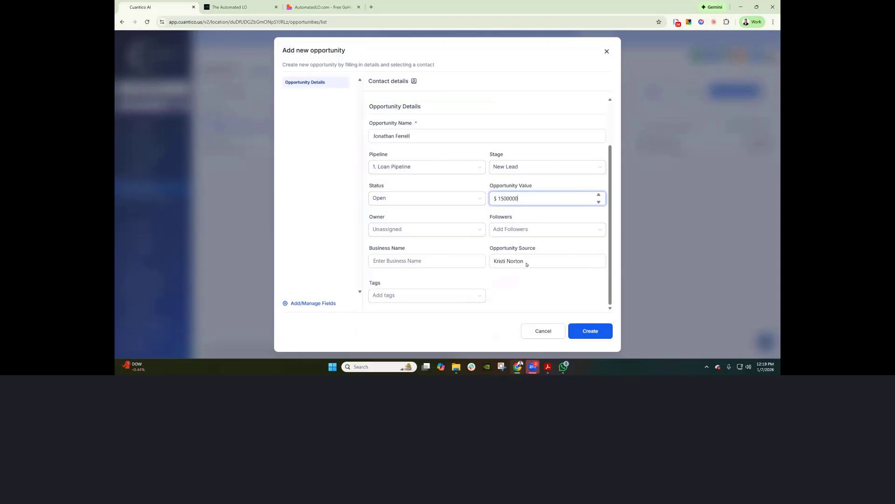
pyautogui.click(583, 332)
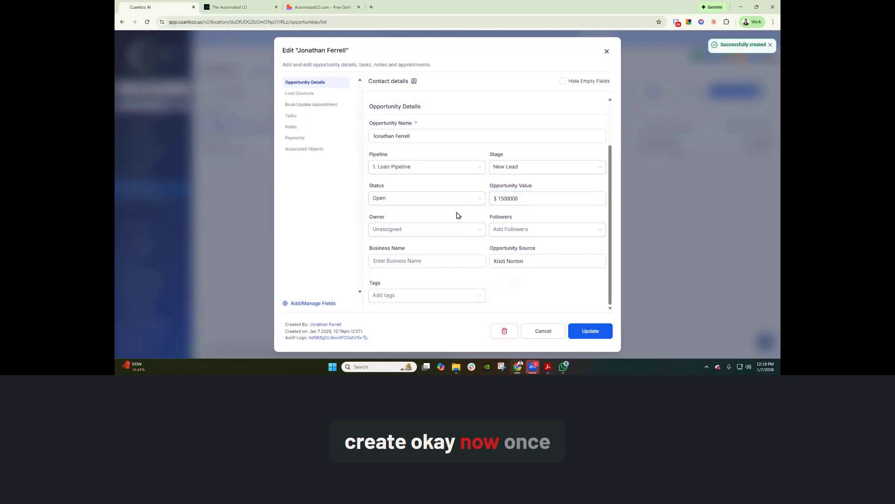
# Close the Edit dialog and reload so the $1,500,000 lead appears under New Lead.
pyautogui.click(606, 51)
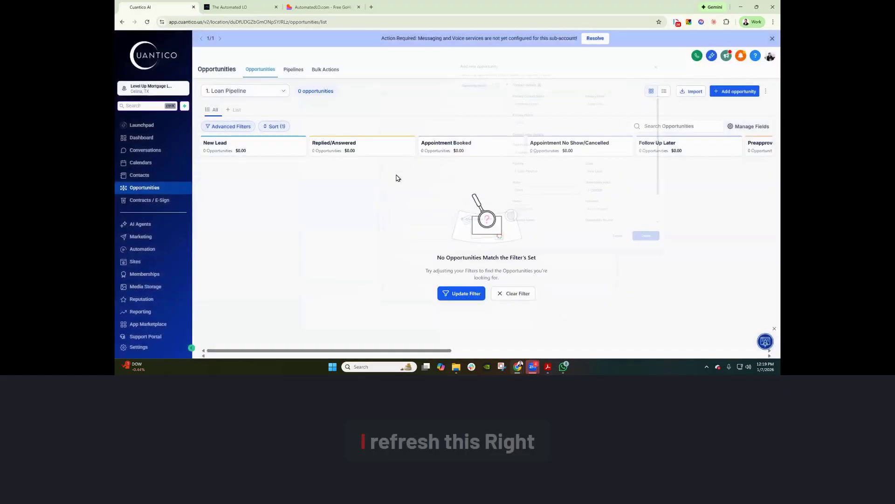
pyautogui.click(147, 22)
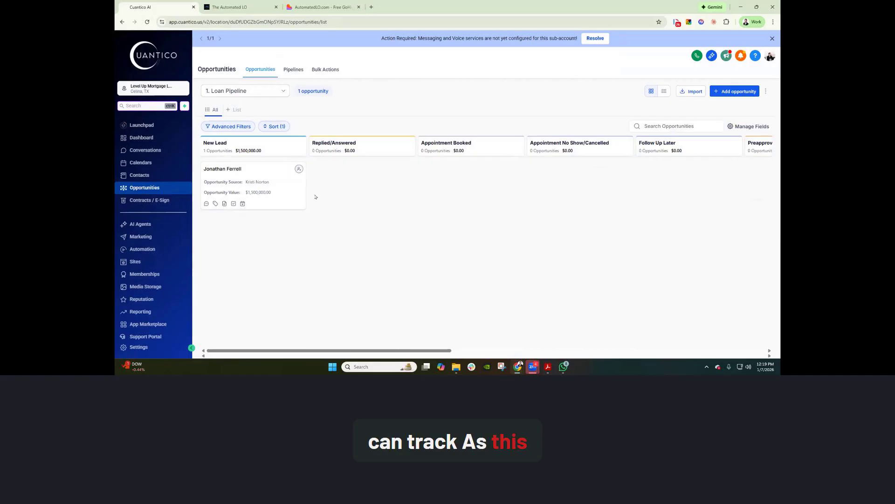
# Drag the $1,500,000 opportunity card into the Preapproval Completed/Shopping column.
pyautogui.moveTo(284, 193); pyautogui.dragTo(569, 208)
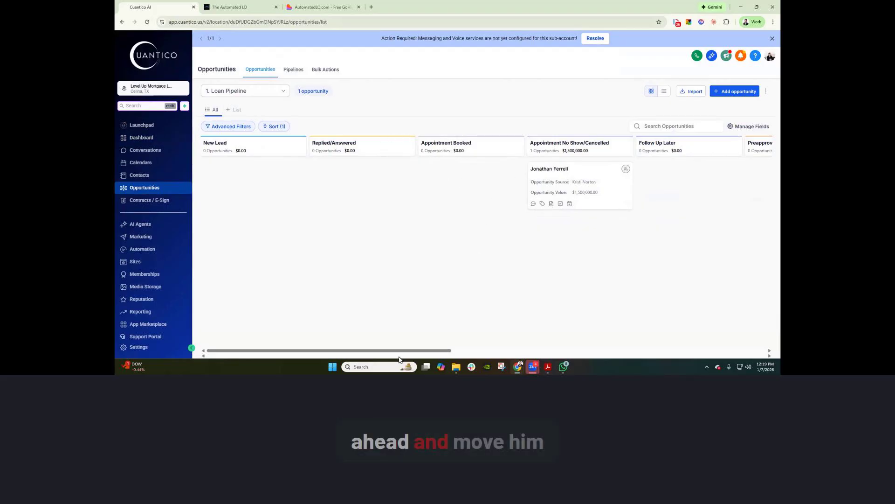
pyautogui.moveTo(402, 350); pyautogui.dragTo(482, 344)
pyautogui.moveTo(400, 186); pyautogui.dragTo(705, 187)
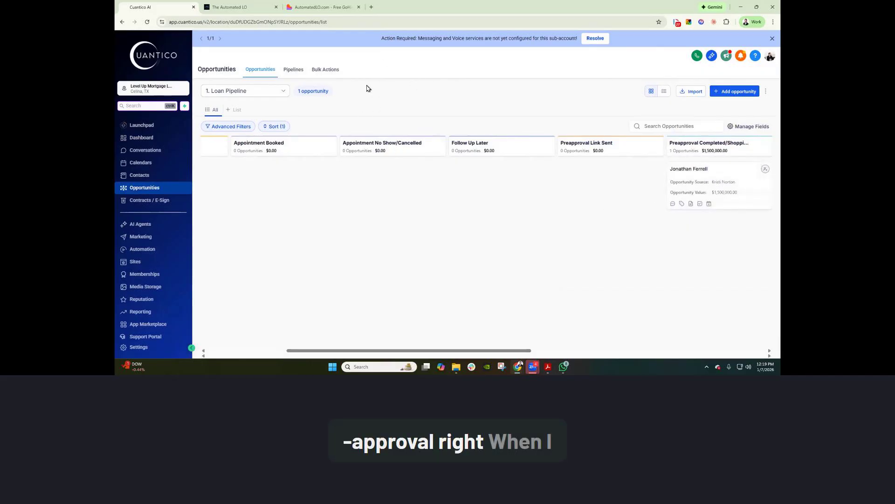
# Review the Dashboard from Opportunity Status down to the Lead Source Report listing $1,500,000.
pyautogui.click(134, 141)
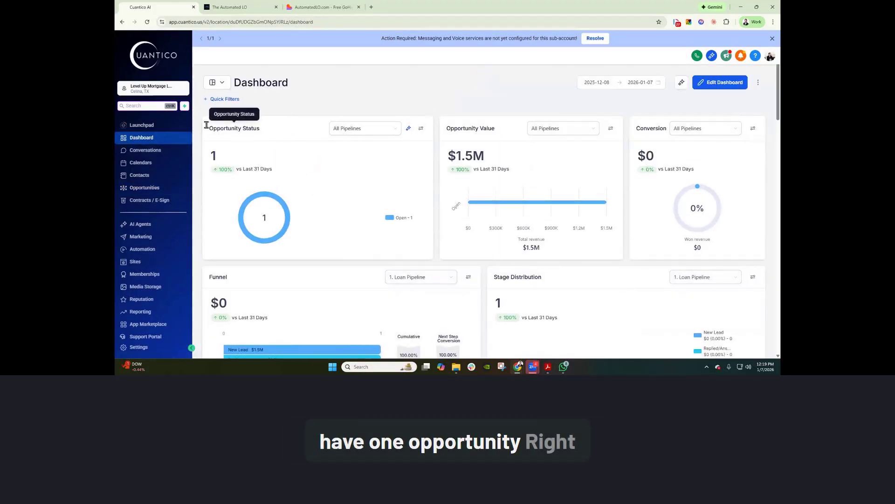
pyautogui.moveTo(209, 128); pyautogui.dragTo(265, 130)
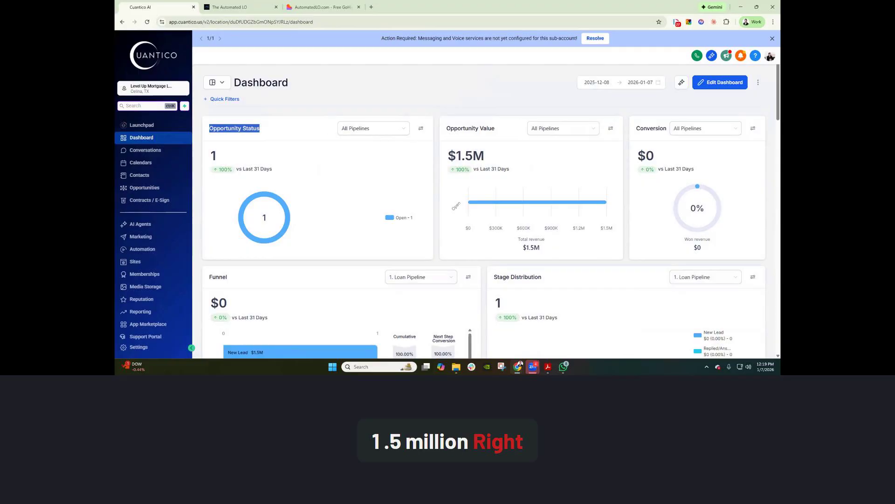
pyautogui.scroll(-3, 480, 177)
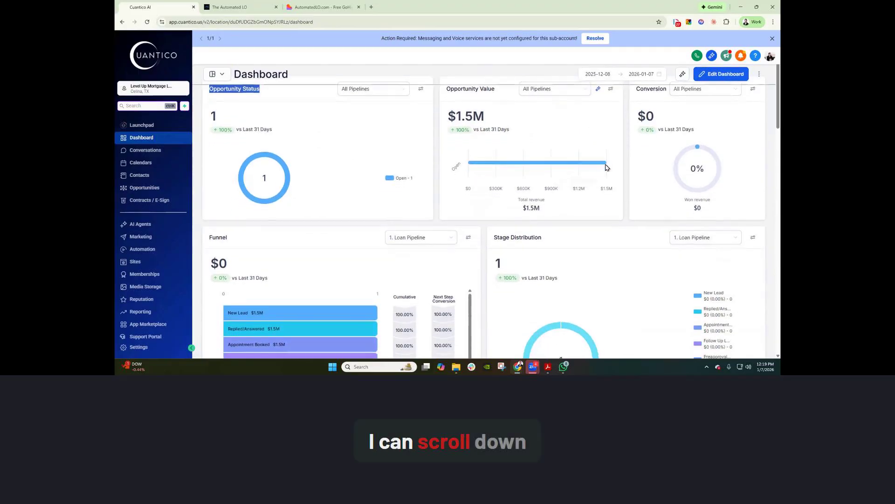
pyautogui.scroll(-3, 330, 219)
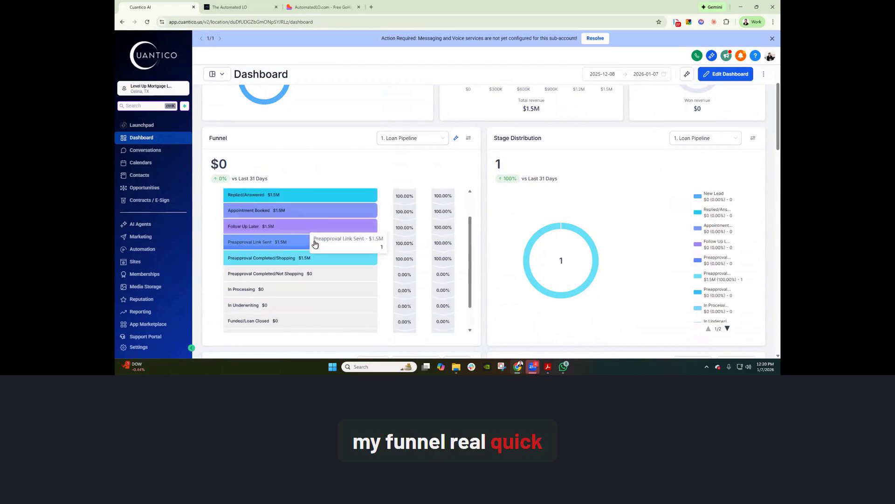
pyautogui.scroll(-6, 330, 217)
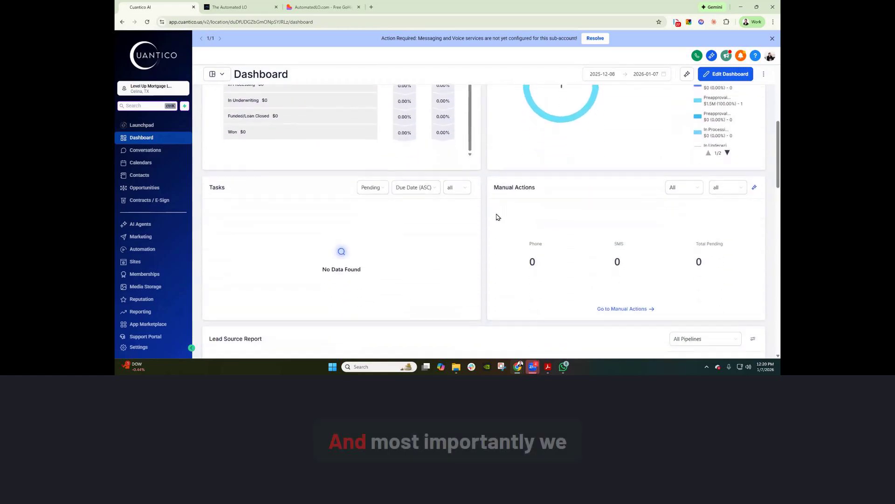
pyautogui.scroll(-2, 498, 218)
pyautogui.moveTo(209, 202); pyautogui.dragTo(295, 218)
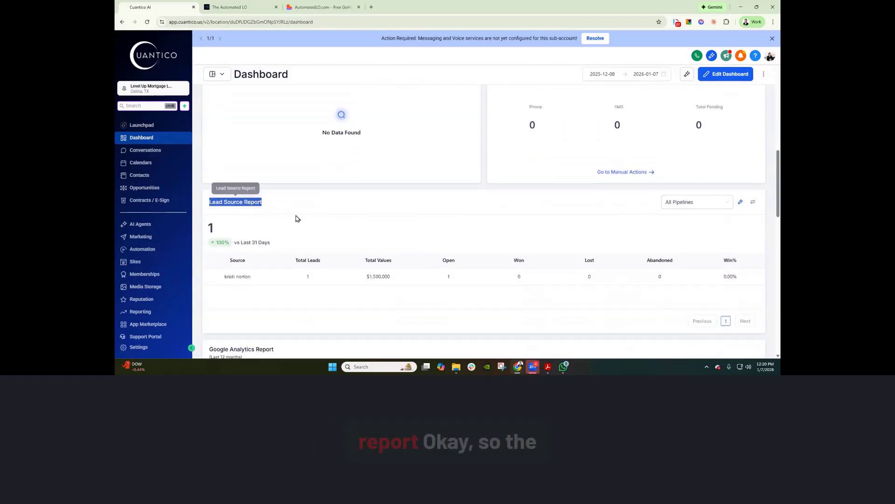
pyautogui.click(318, 239)
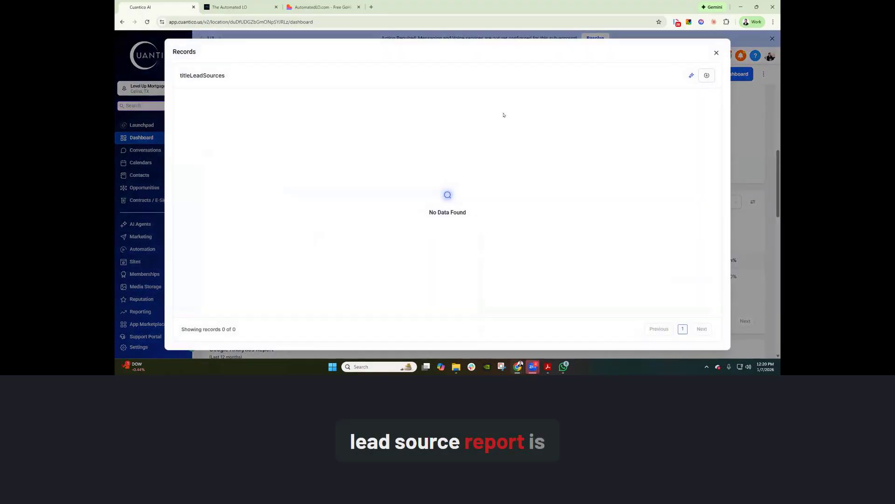
pyautogui.click(718, 52)
pyautogui.scroll(-2, 490, 196)
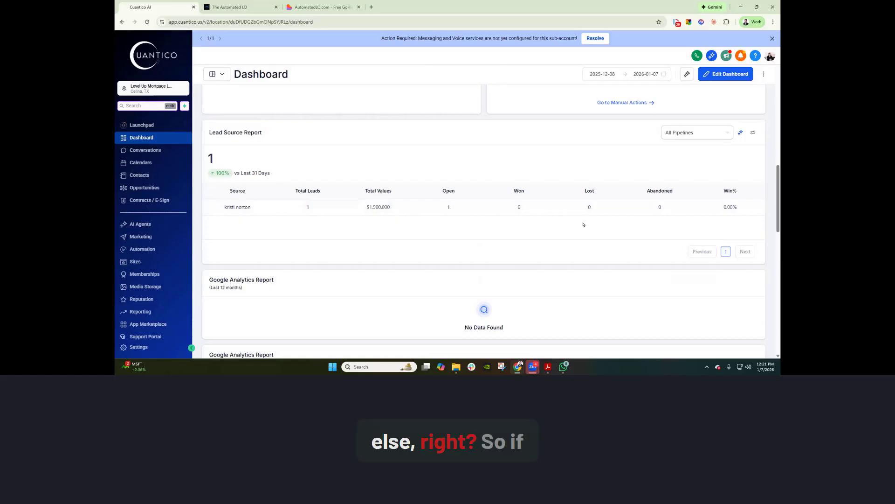
pyautogui.tripleClick(236, 207)
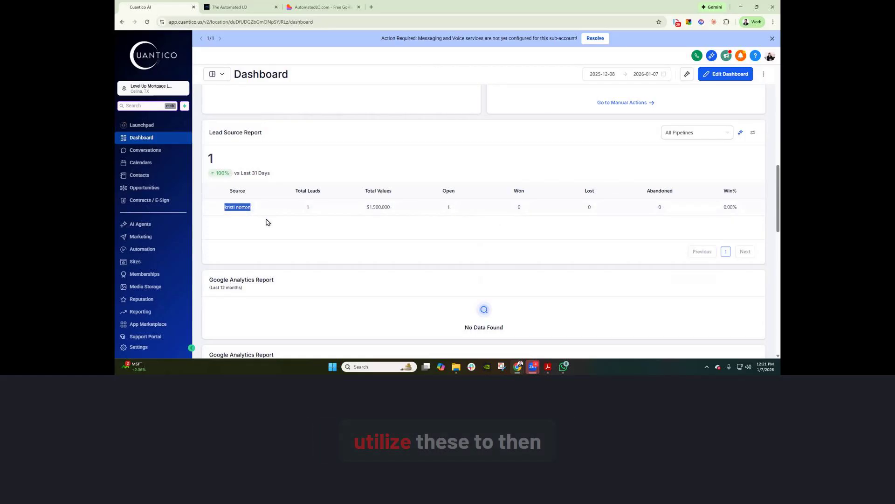